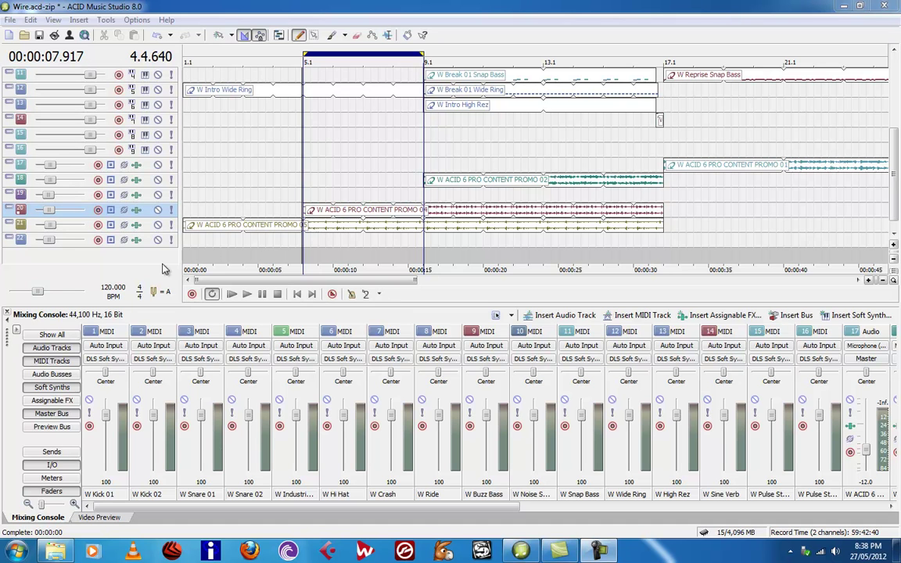
Add Sony ExpressFX Chorus to the effects chain of track 20 (W ACID 6 PRO CONTENT PROMO 04) and set the chorus mix to about 74.5%.
click(137, 211)
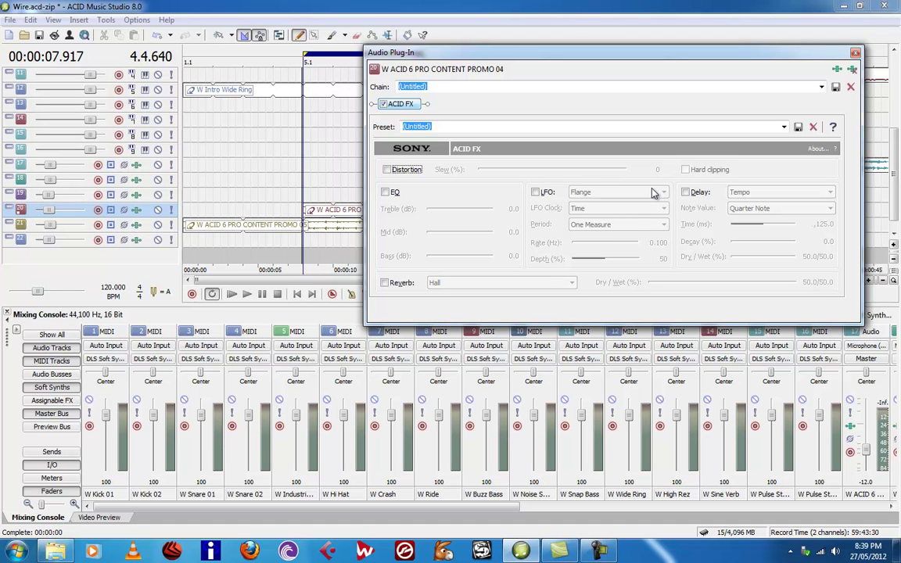
click(836, 71)
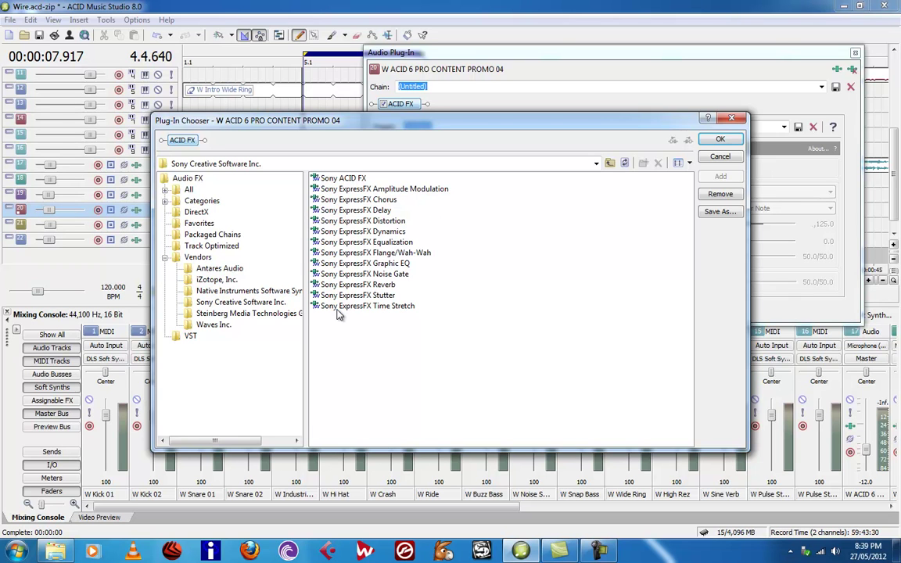
click(212, 326)
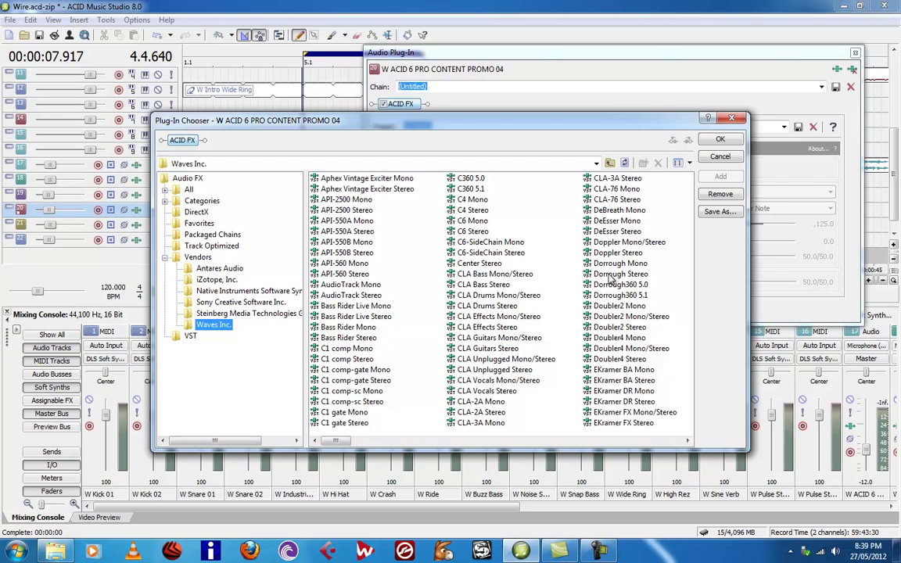
click(227, 303)
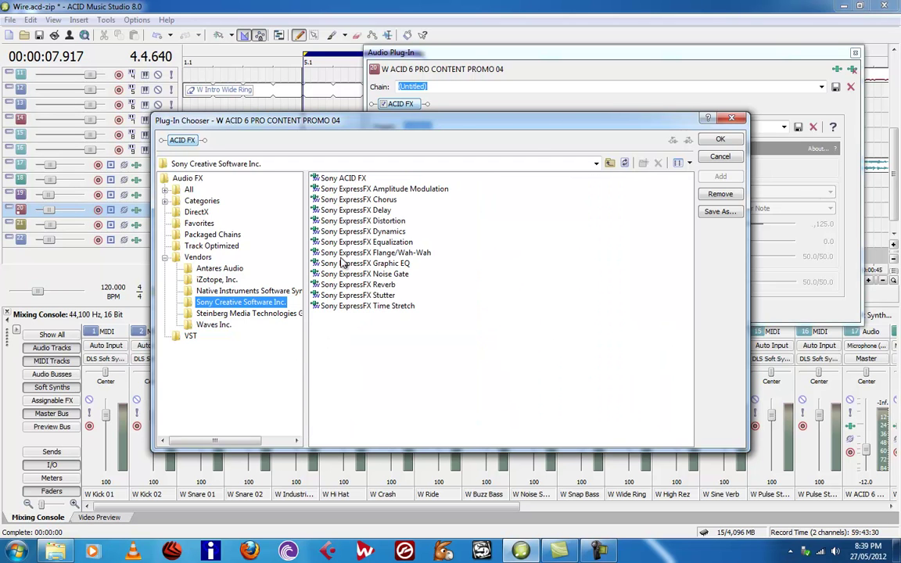
double_click(379, 200)
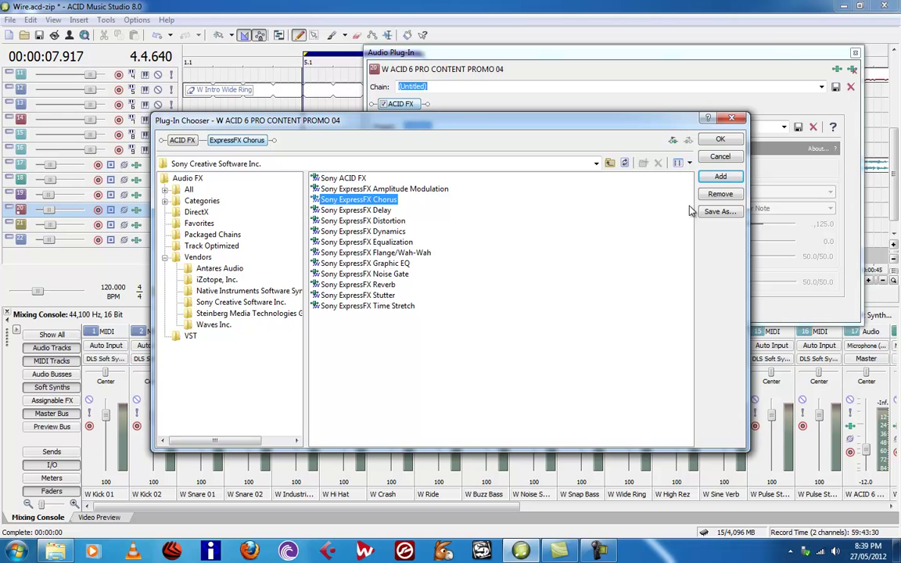
click(719, 140)
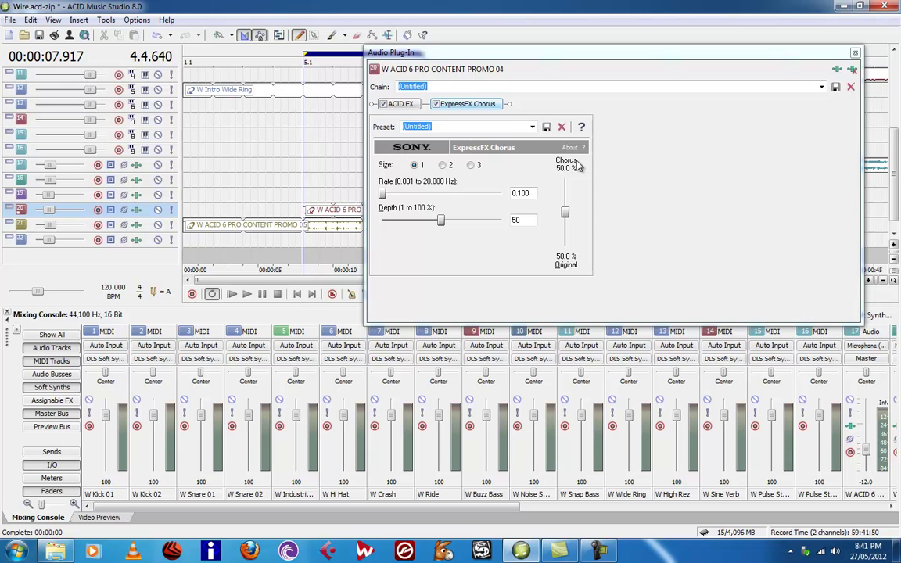
drag(566, 216, 564, 195)
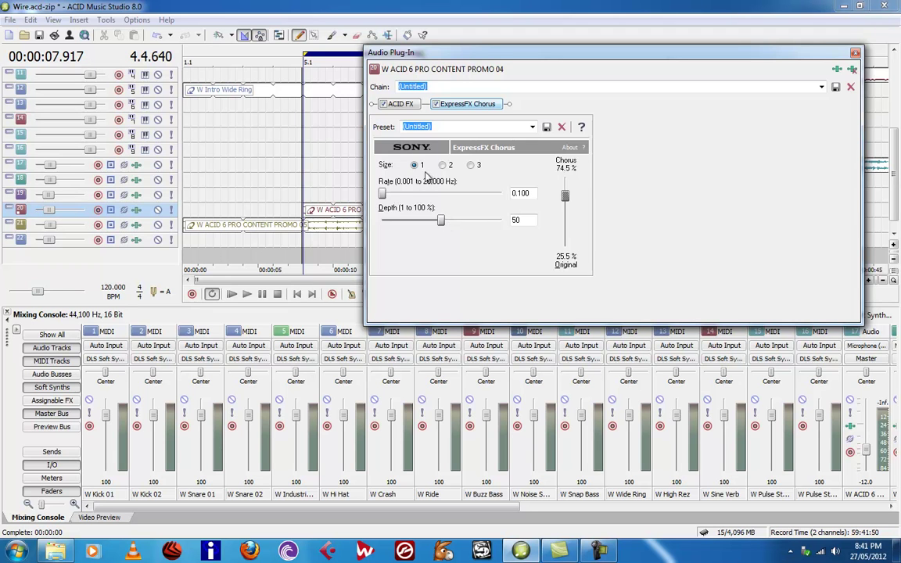
click(403, 105)
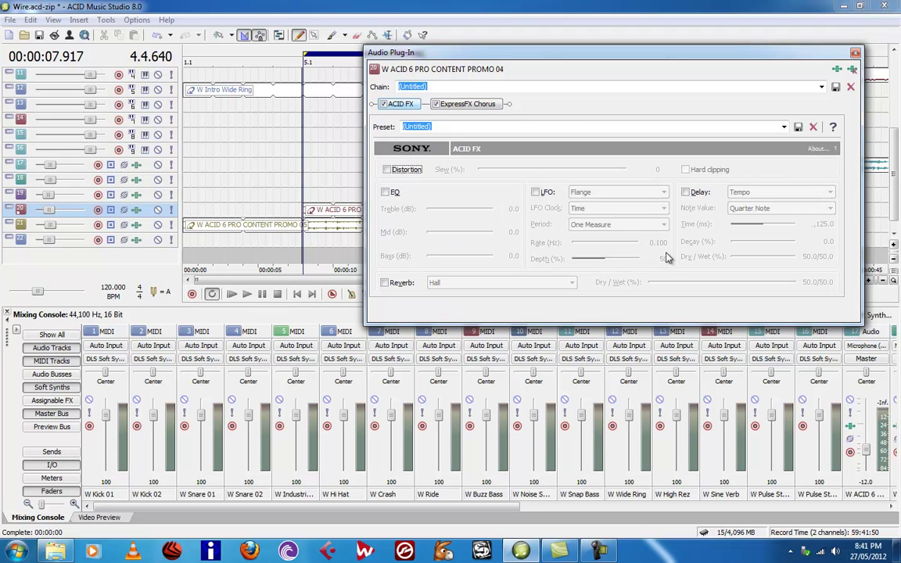
click(686, 192)
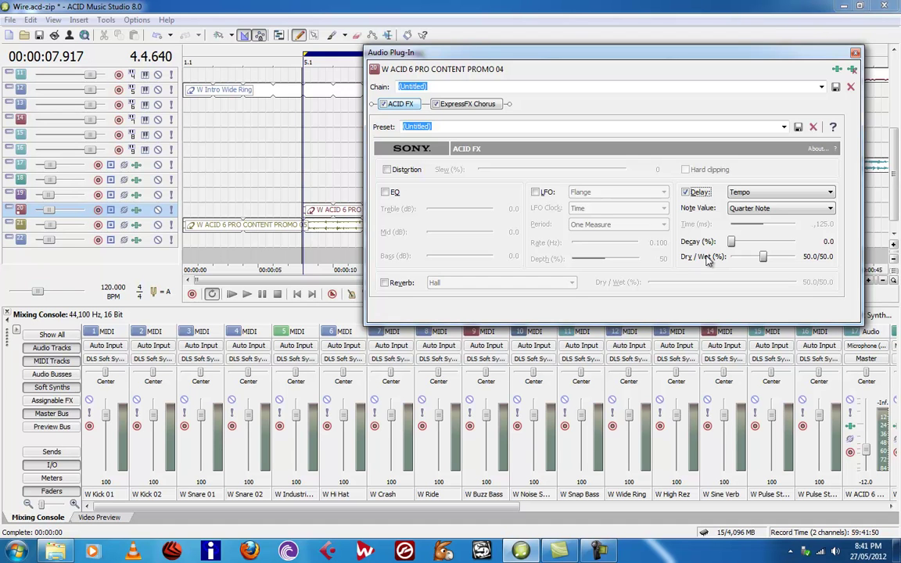
click(687, 191)
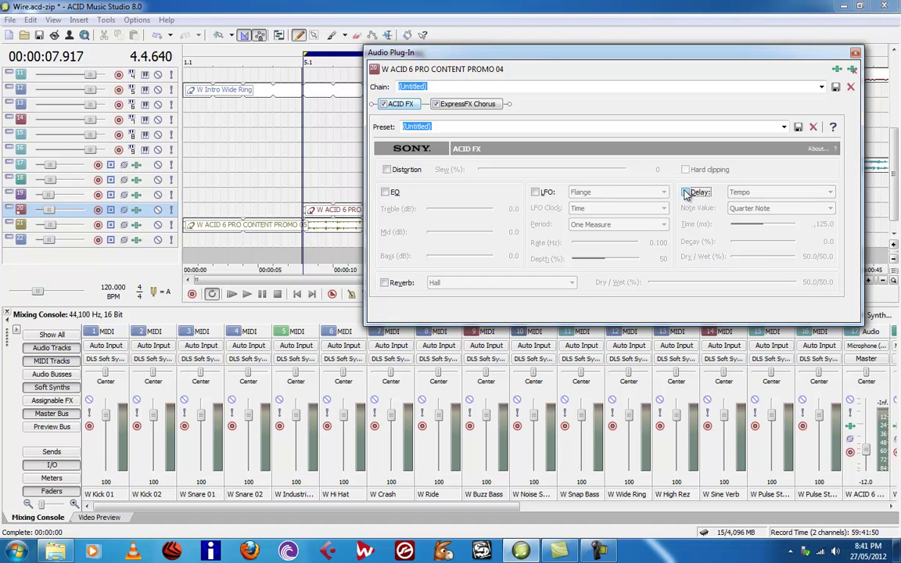
click(461, 106)
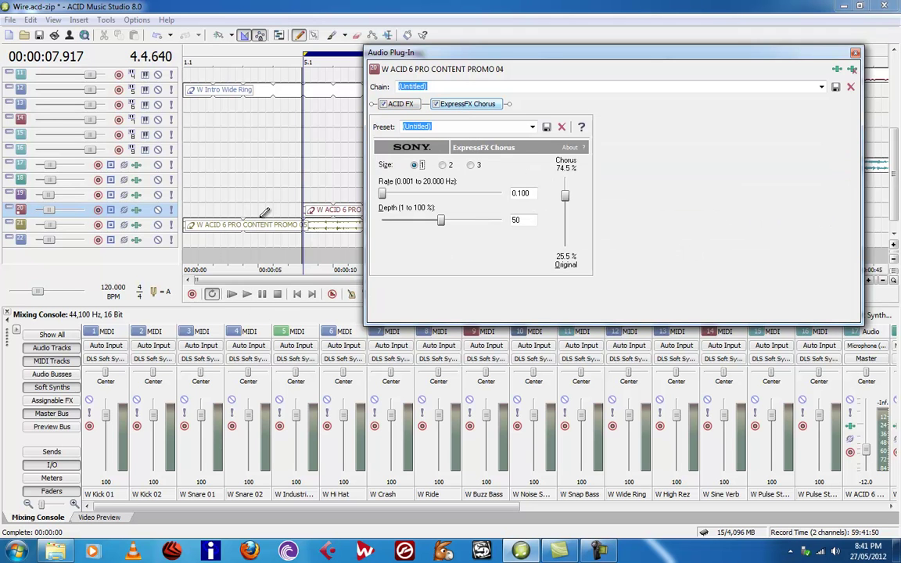
Solo track 20 and, during playback, set the chorus rate to about 7.958 Hz and the depth to 67%.
click(170, 209)
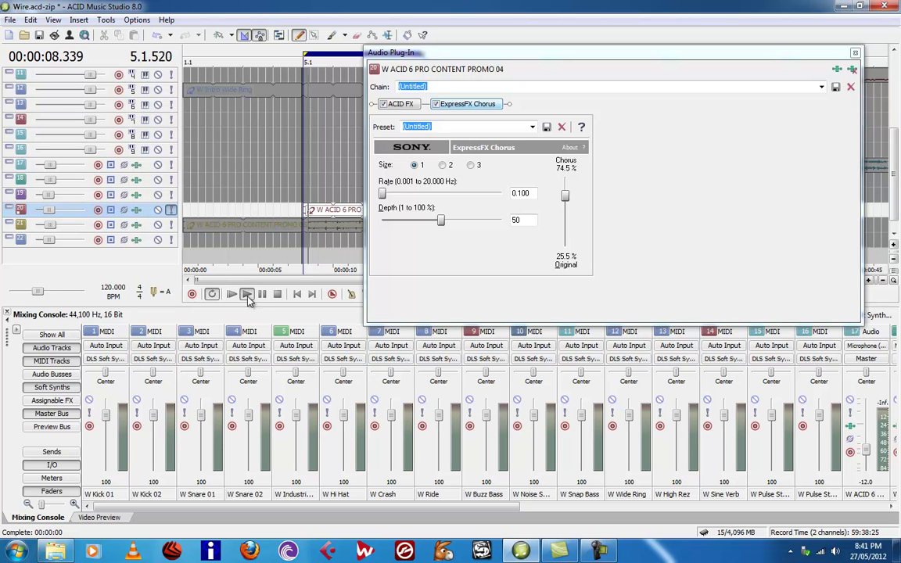
drag(381, 194, 428, 196)
click(428, 201)
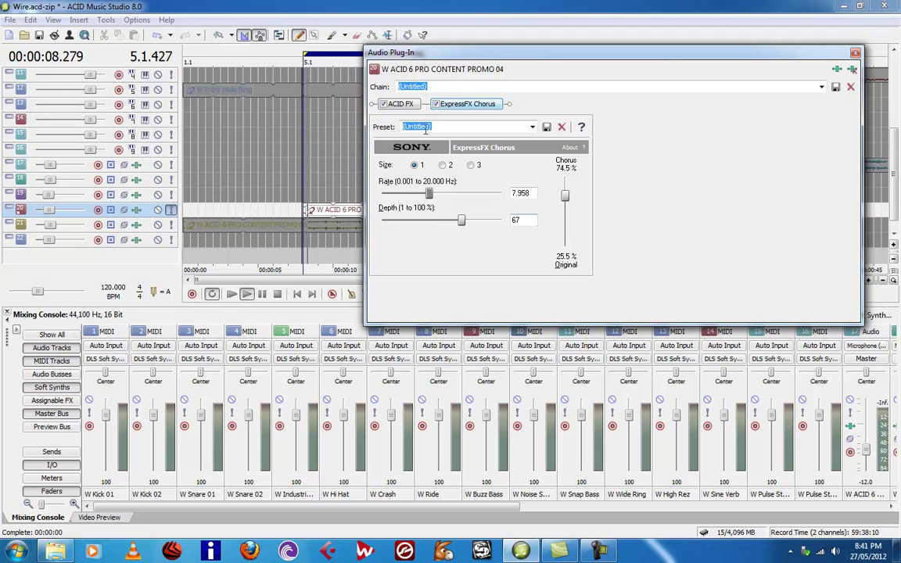
Enable the ACID FX delay on track 20 with decay 30.0 and dry/wet 38.3/61.7, and check it unsoloed in the full mix.
click(404, 105)
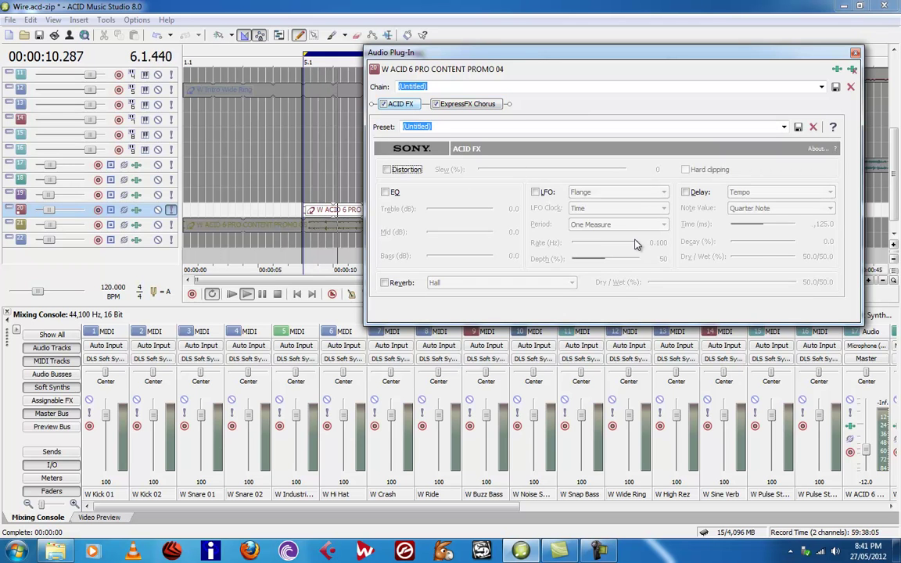
click(686, 192)
drag(731, 242, 753, 245)
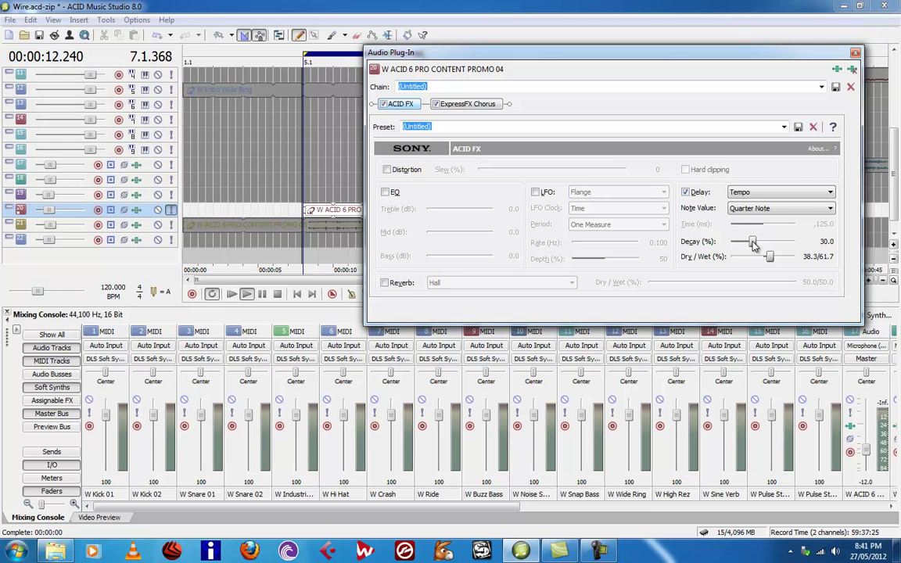
click(171, 211)
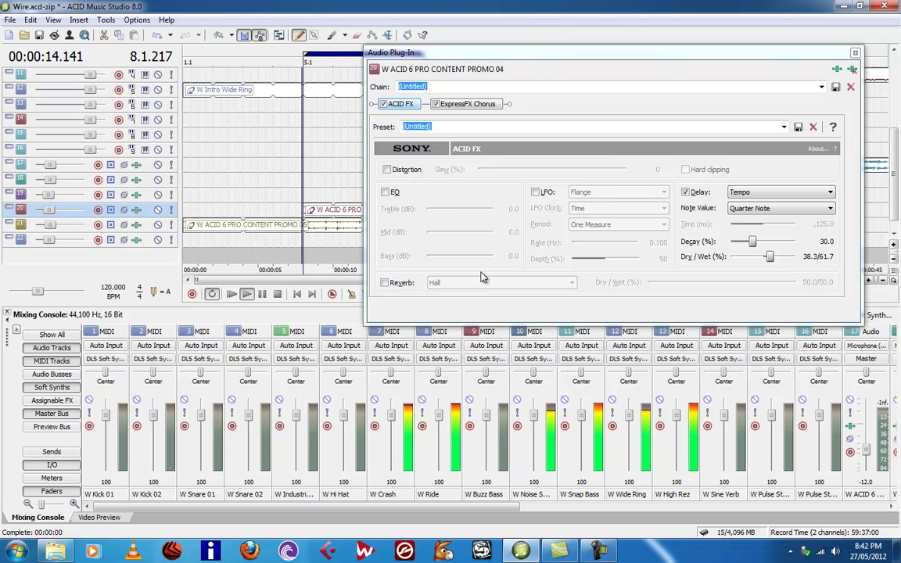
click(278, 295)
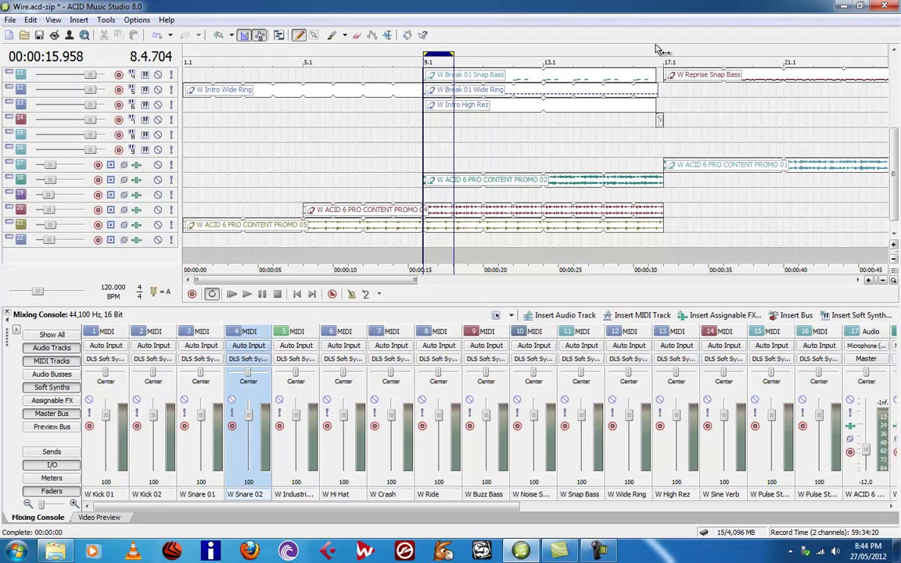
Set the loop region from 16.4 to about 17.3 around the short track 14 clip and audition that track soloed.
drag(658, 52, 684, 47)
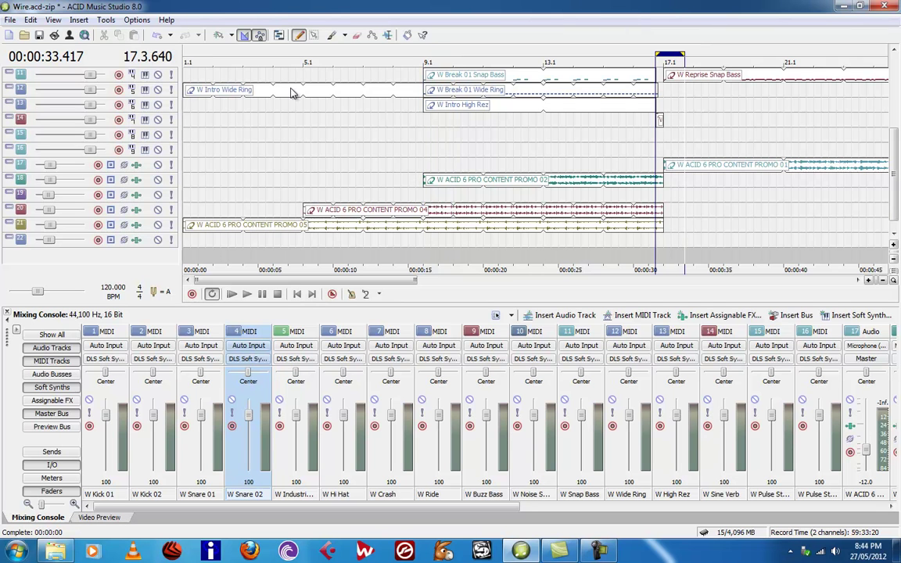
click(171, 120)
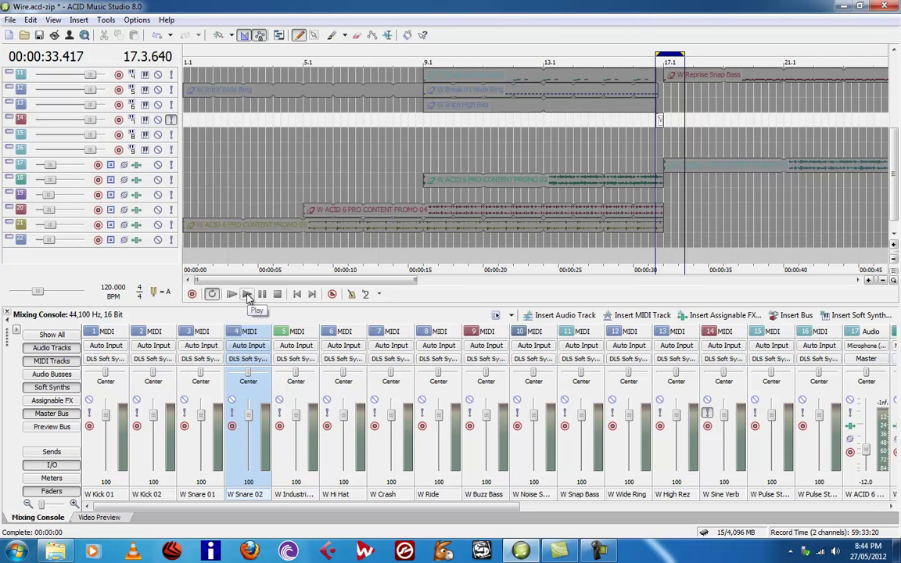
click(246, 294)
click(279, 298)
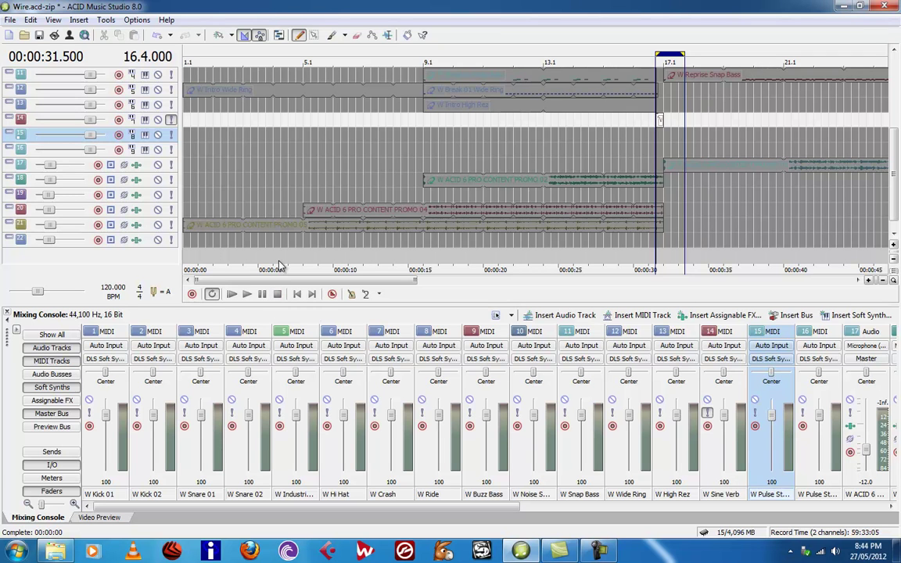
Solo soft synth channel 7 in the mixing console instead of track 14 and audition the loop.
mouse_move(11, 126)
mouse_down()
mouse_move(6, 260)
mouse_move(6, 127)
mouse_up()
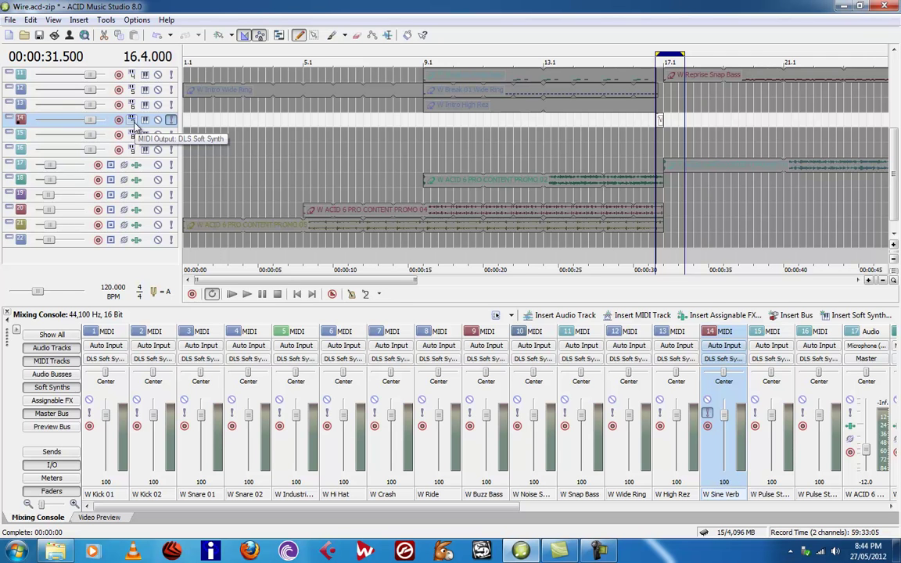
drag(456, 508, 746, 505)
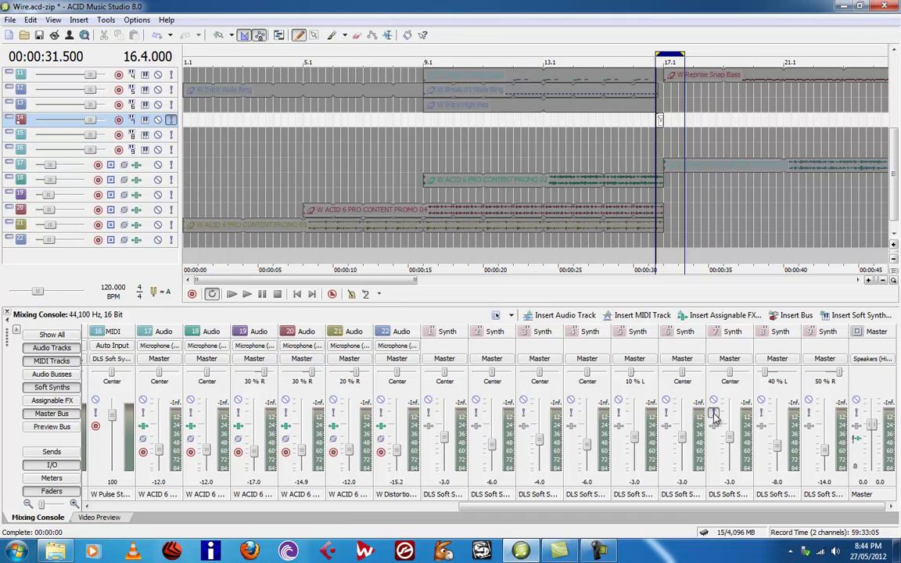
click(172, 120)
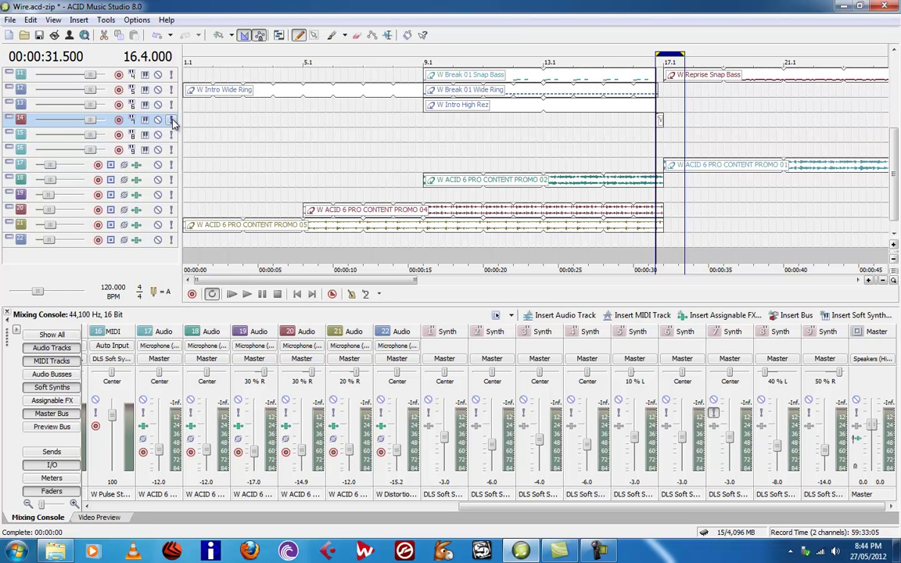
click(247, 296)
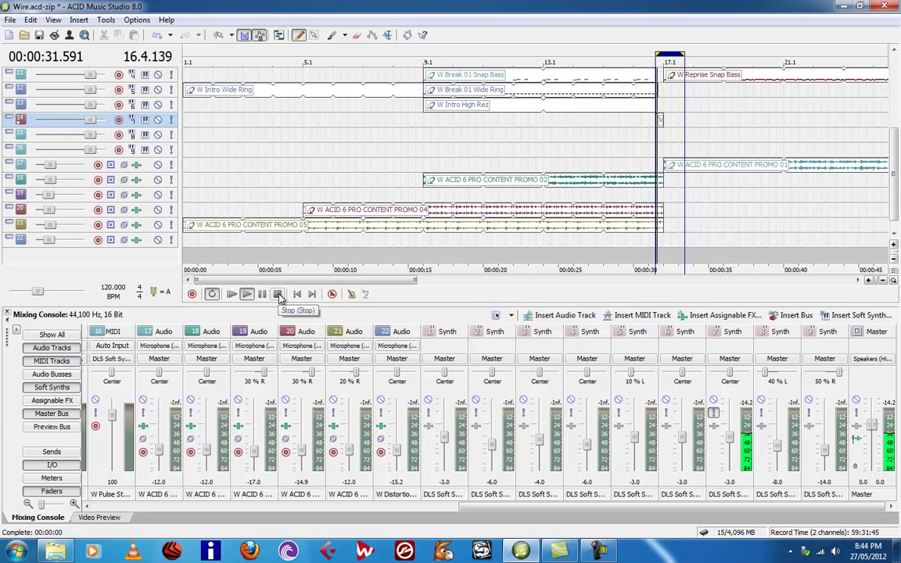
click(278, 294)
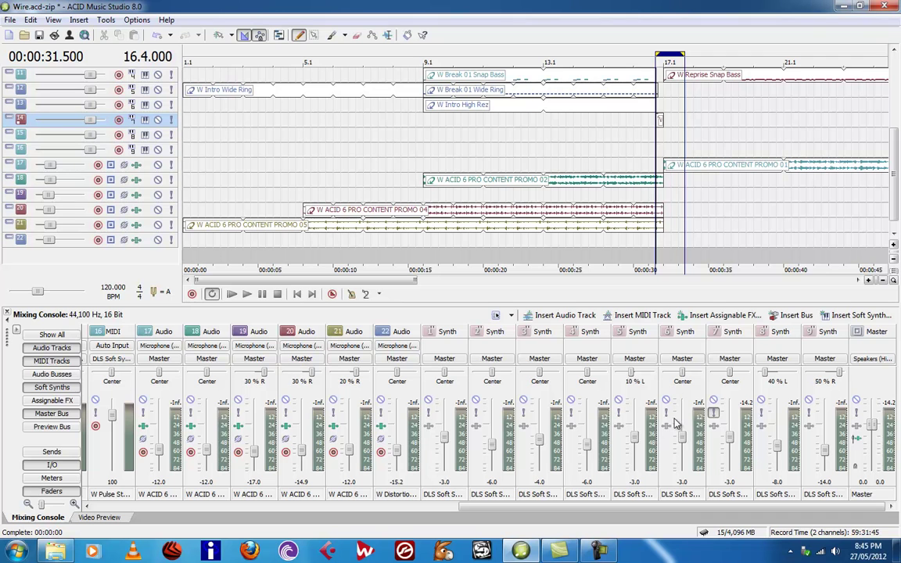
Insert Sony ACID FX on soft synth channel 7, enable its tempo delay, and set the decay to about 26.4 during playback.
click(713, 427)
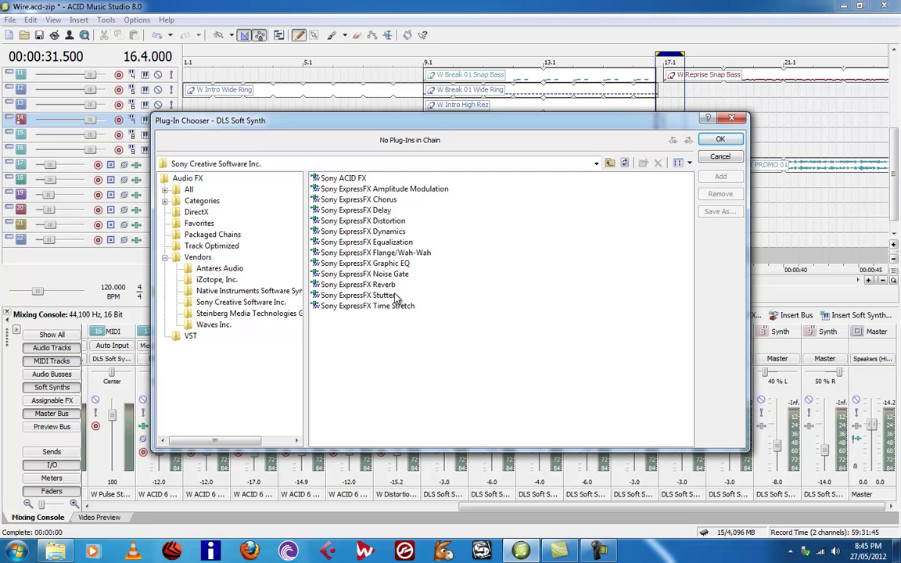
double_click(351, 179)
click(721, 139)
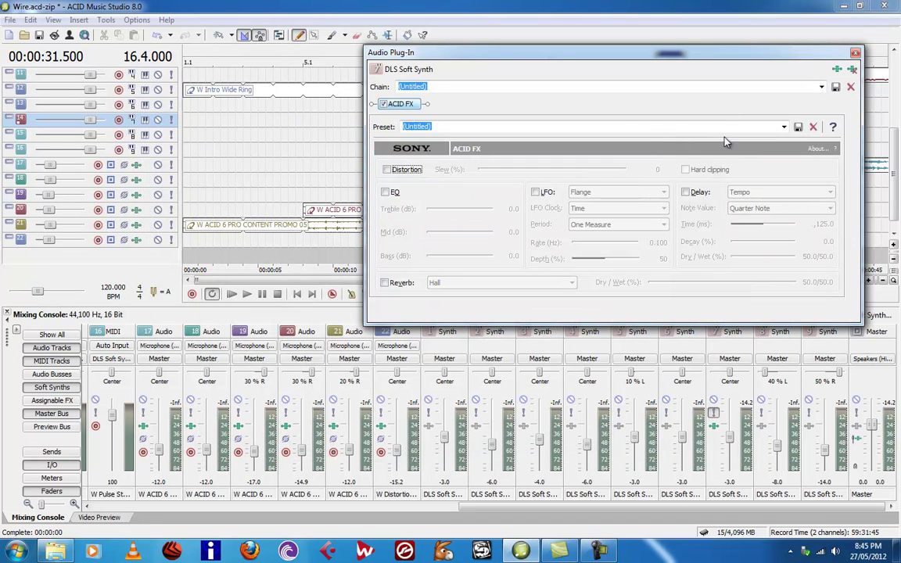
click(689, 192)
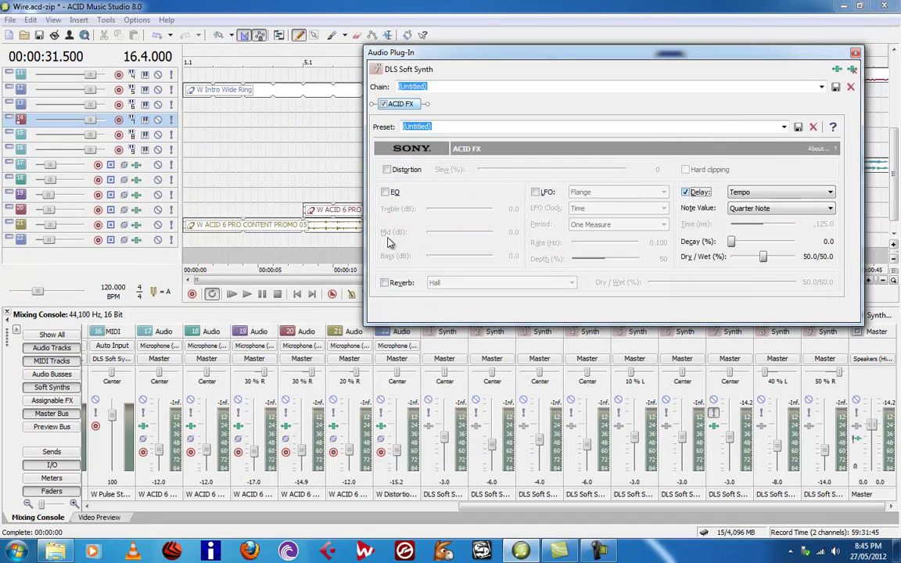
click(247, 296)
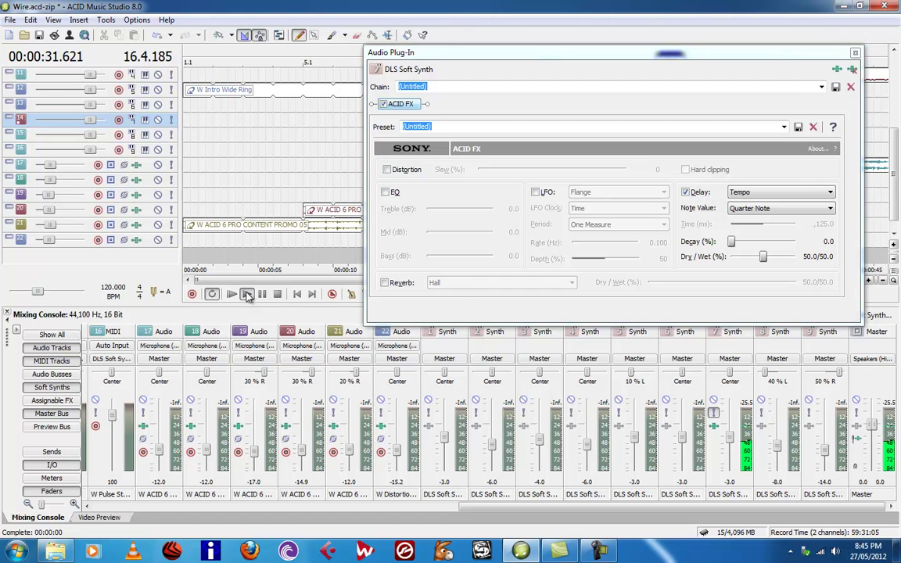
drag(732, 243, 749, 246)
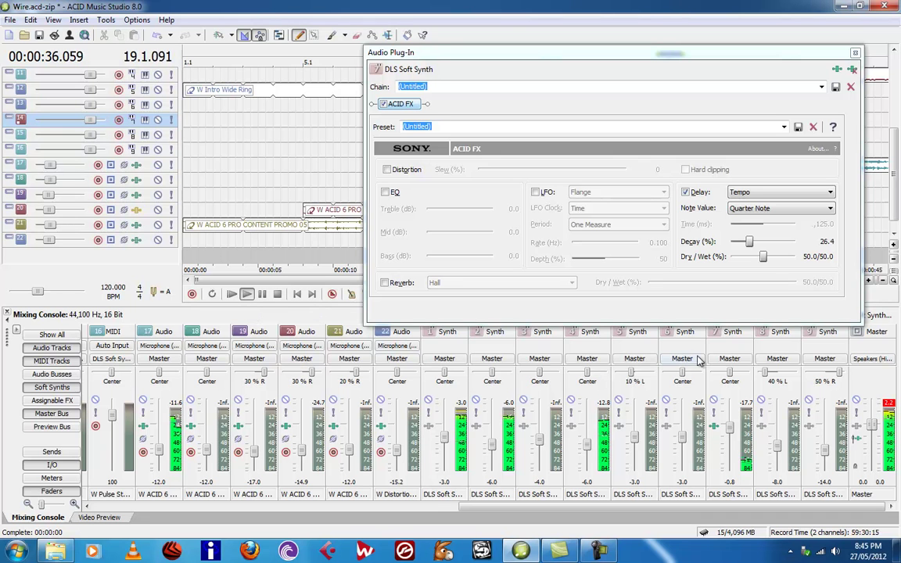
Close the effect settings and play the full mix from just before the track 14 clip to hear the delay.
click(854, 53)
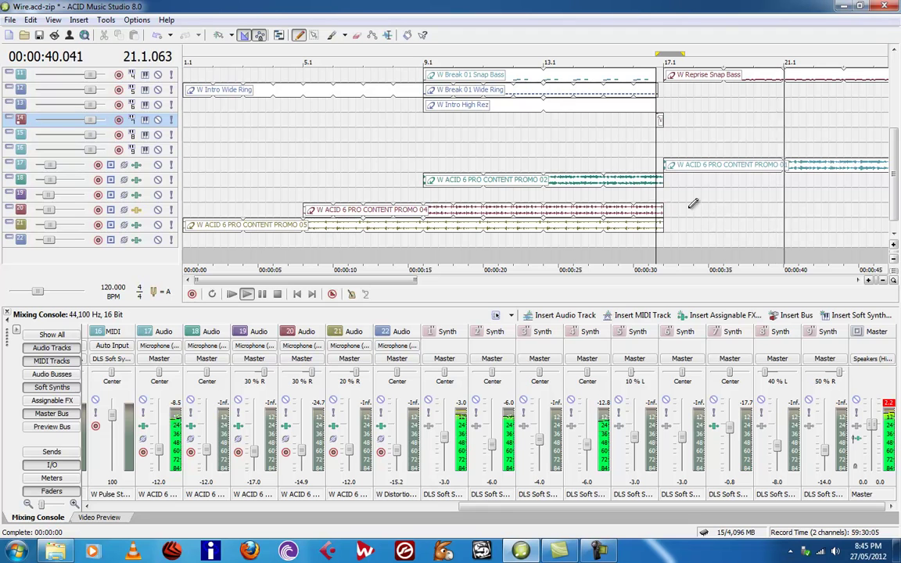
click(654, 144)
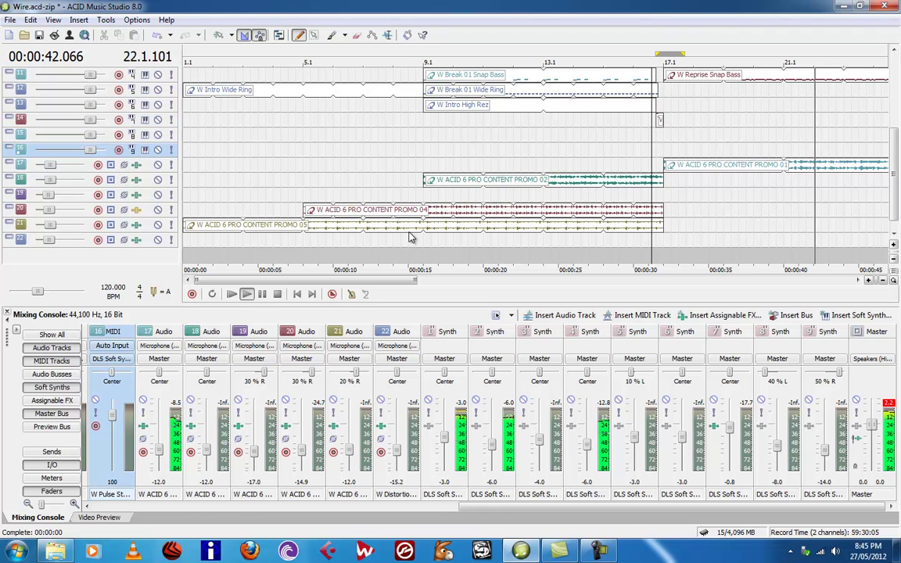
click(247, 294)
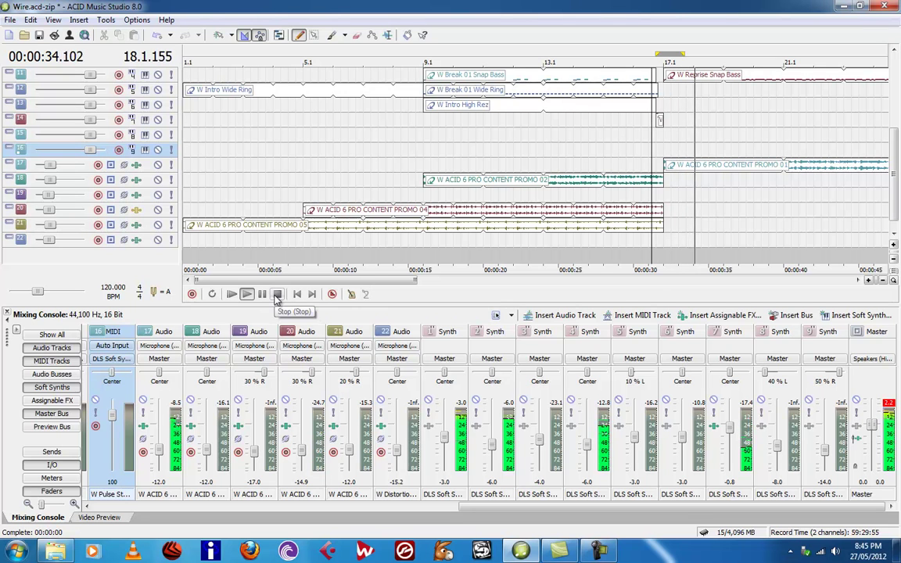
click(277, 295)
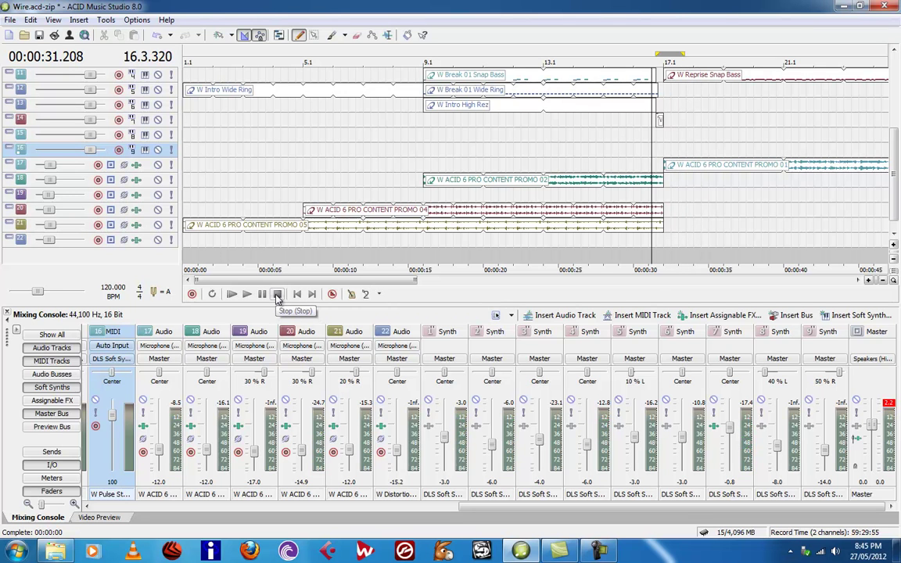